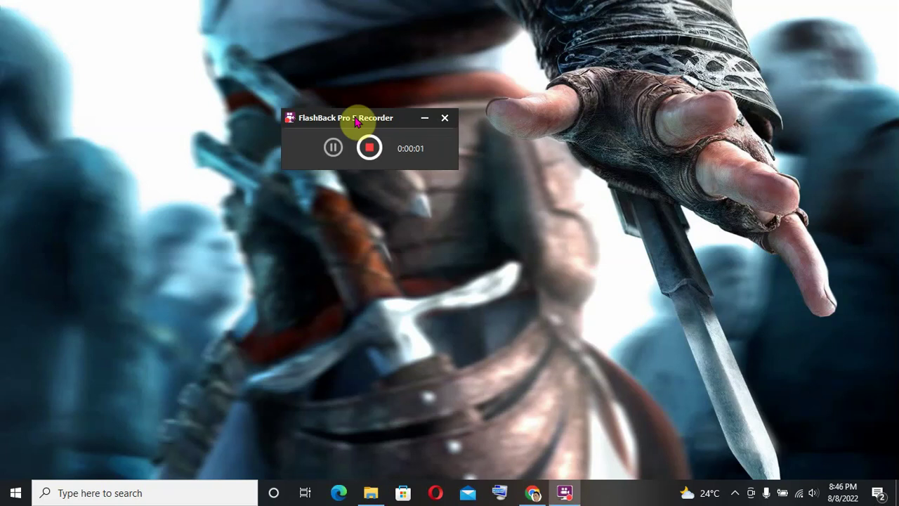
Open the official Lightshot site from the Chrome search results.
drag(356, 121, 514, 149)
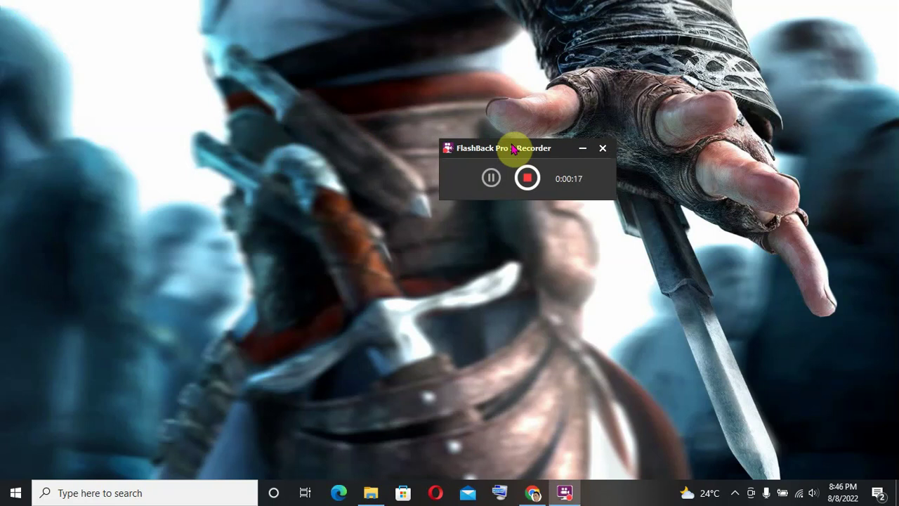
drag(512, 148, 579, 206)
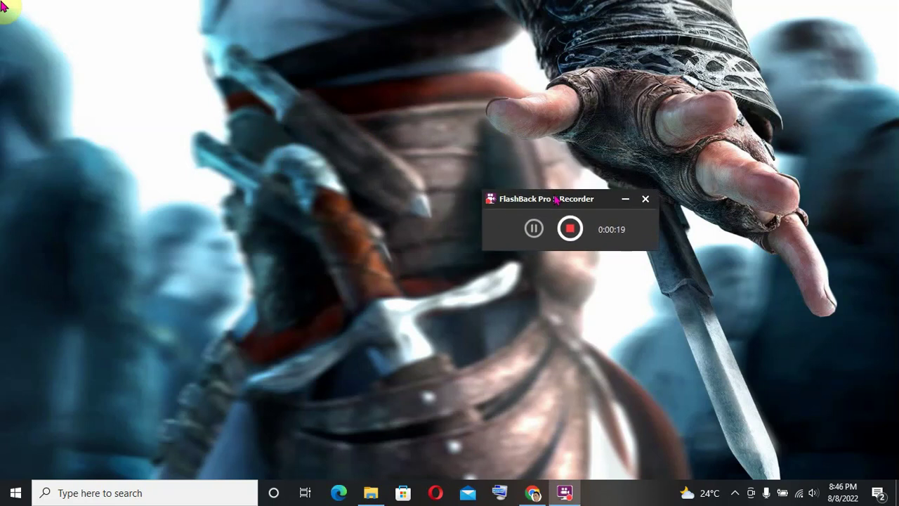
drag(579, 206, 601, 207)
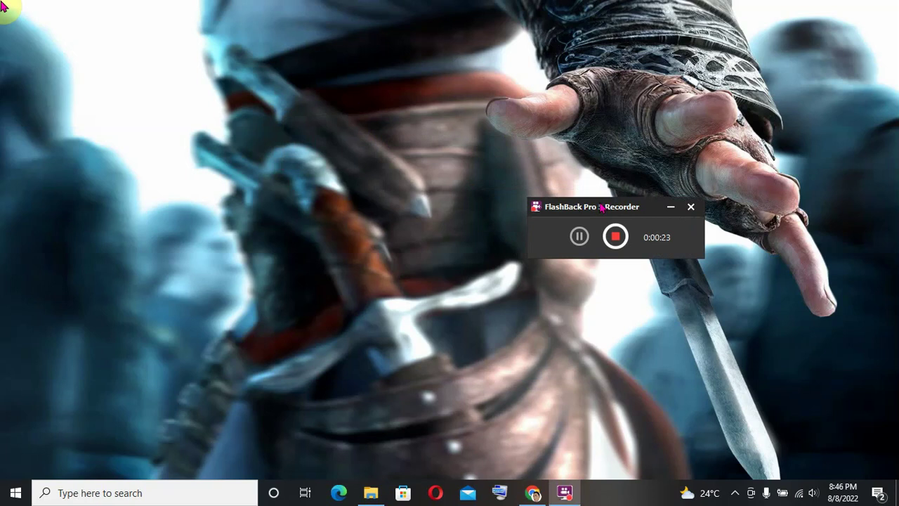
drag(601, 207, 730, 252)
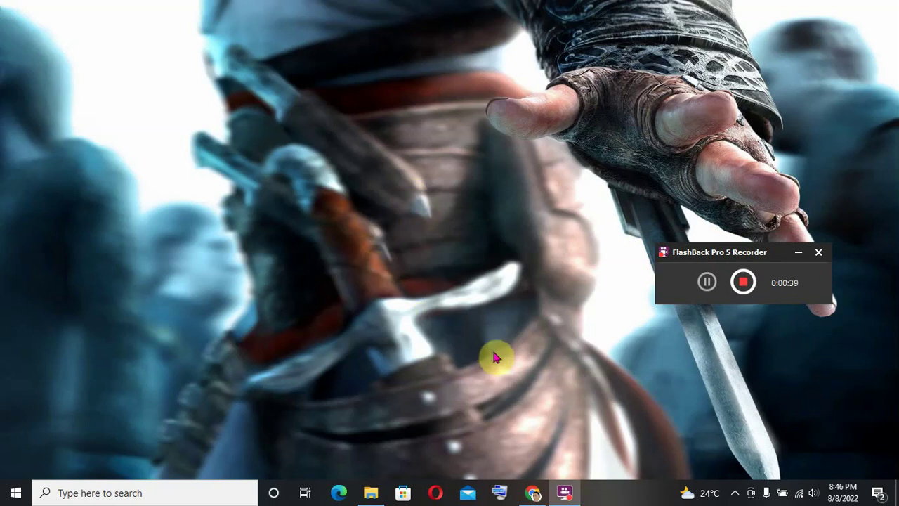
mouse_move(532, 493)
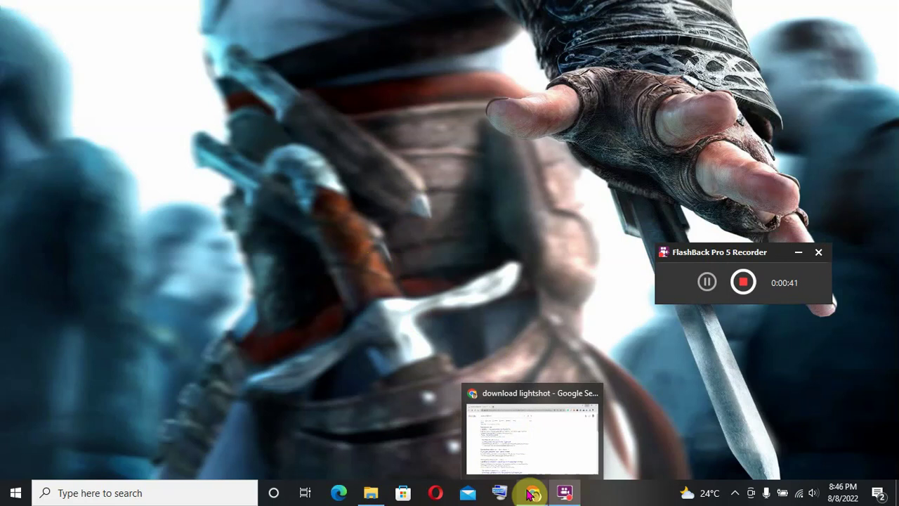
click(532, 494)
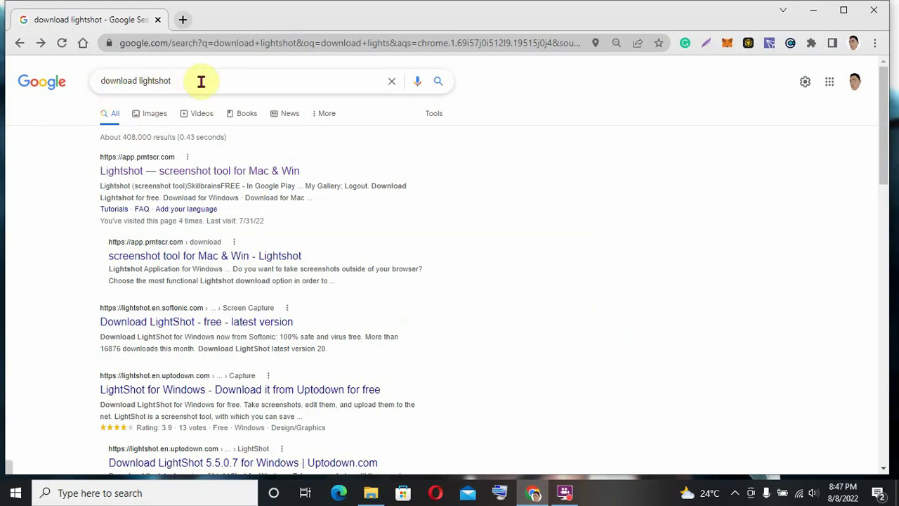
click(194, 176)
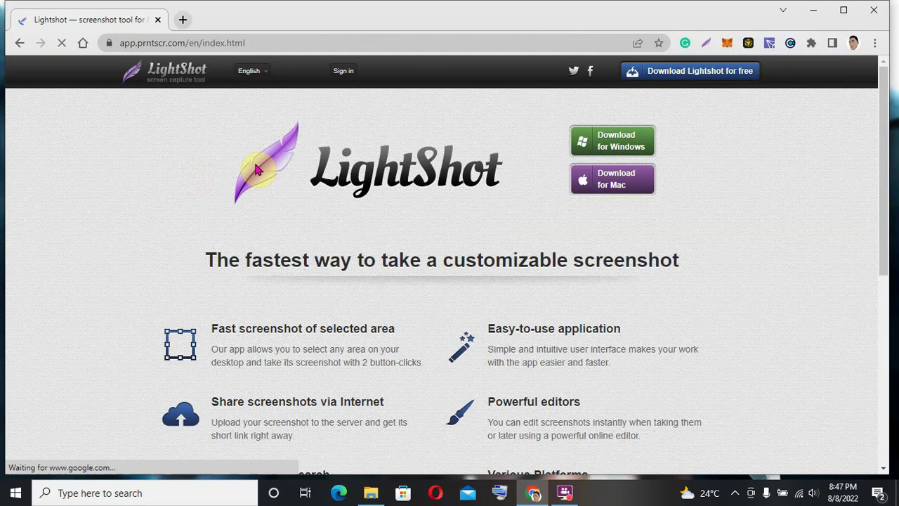
Scroll up and down the Lightshot homepage to look it over.
scroll(362, 172, down, 2)
scroll(367, 170, down, 1)
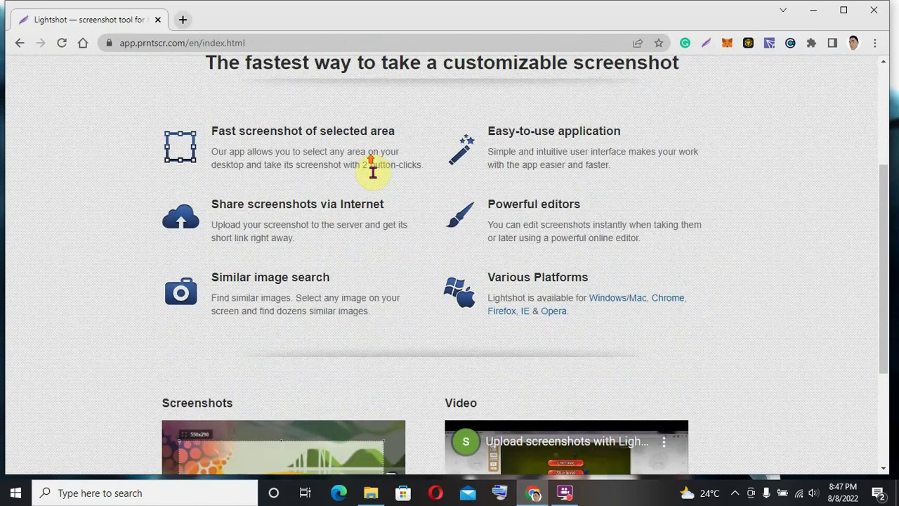
scroll(371, 171, up, 2)
scroll(363, 163, up, 1)
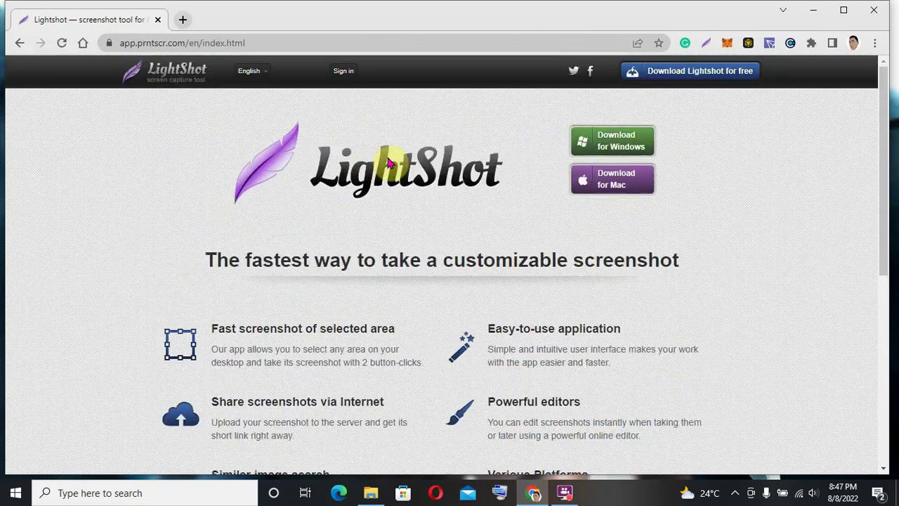
scroll(527, 173, down, 2)
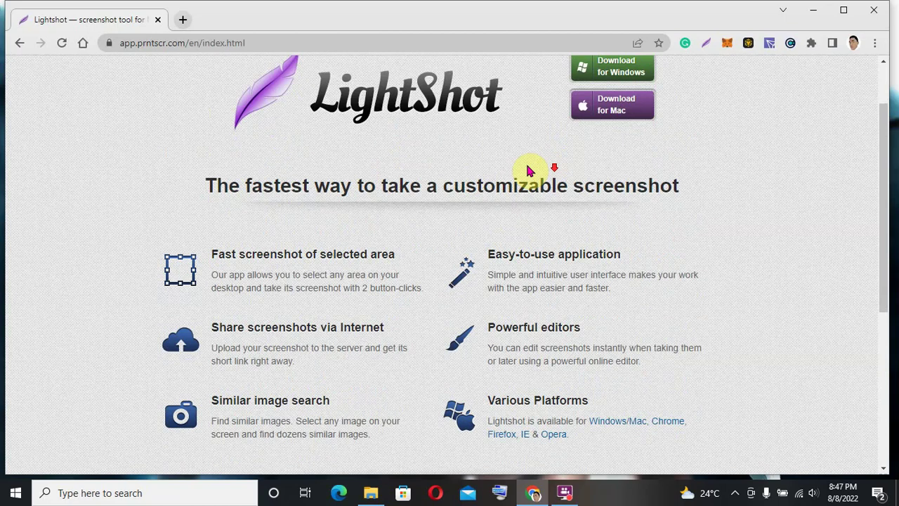
scroll(524, 172, up, 2)
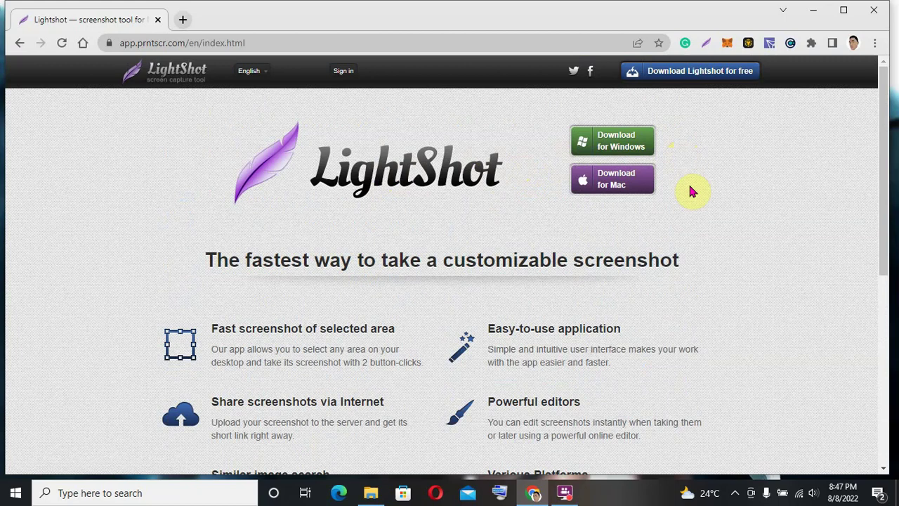
scroll(739, 215, down, 2)
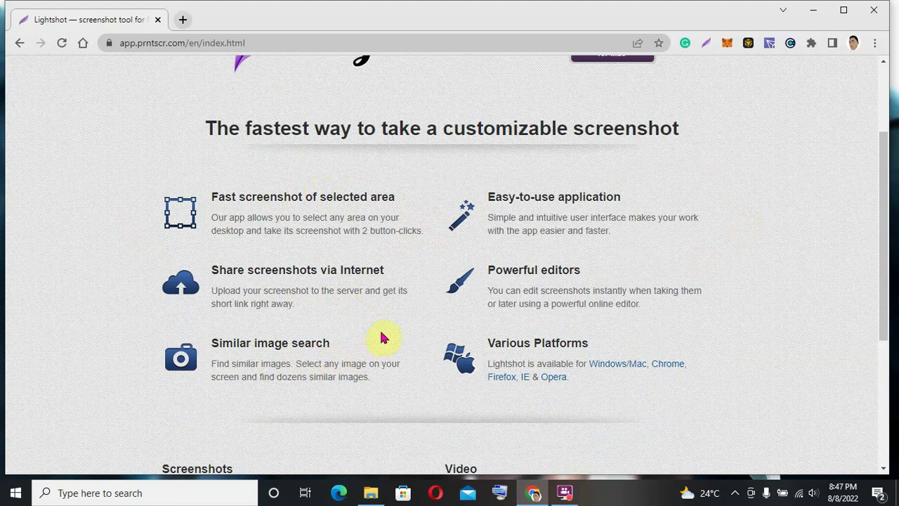
scroll(381, 338, down, 1)
scroll(387, 326, down, 1)
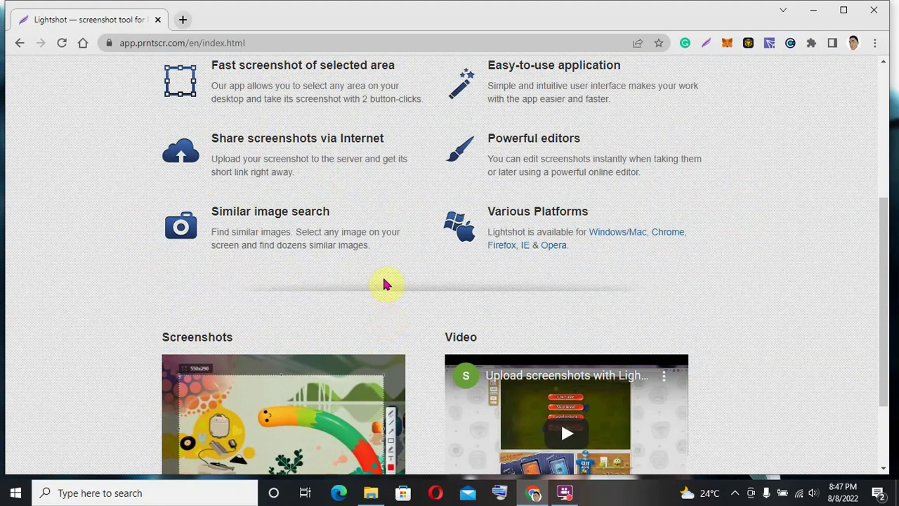
scroll(386, 284, up, 4)
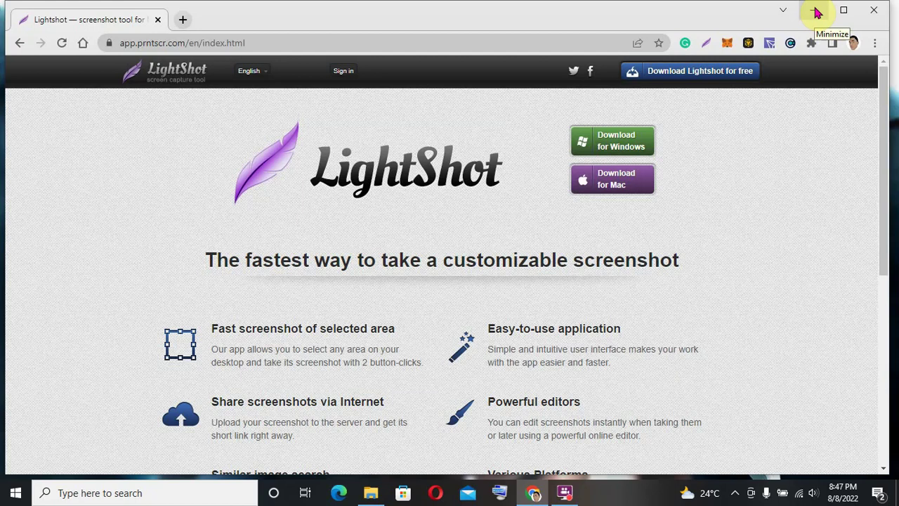
Minimize Chrome and run setup-lightshot.exe from the Downloads folder.
click(815, 12)
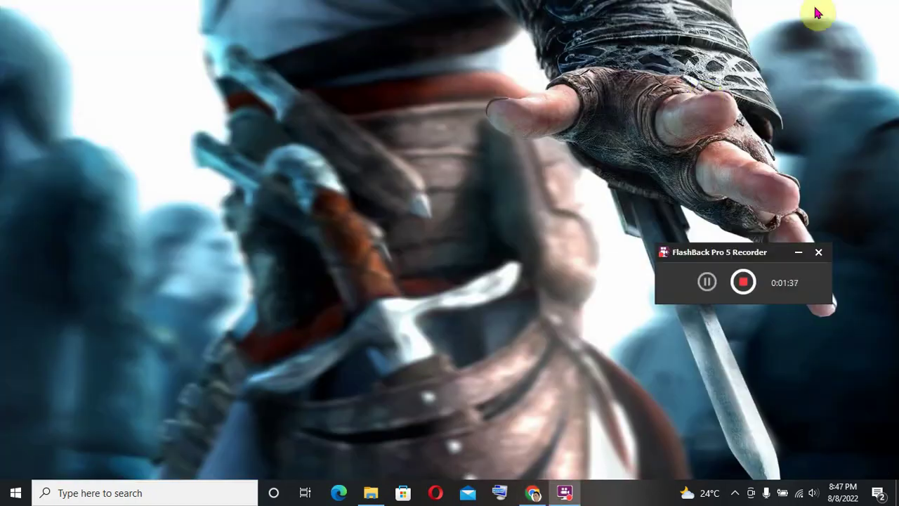
click(372, 489)
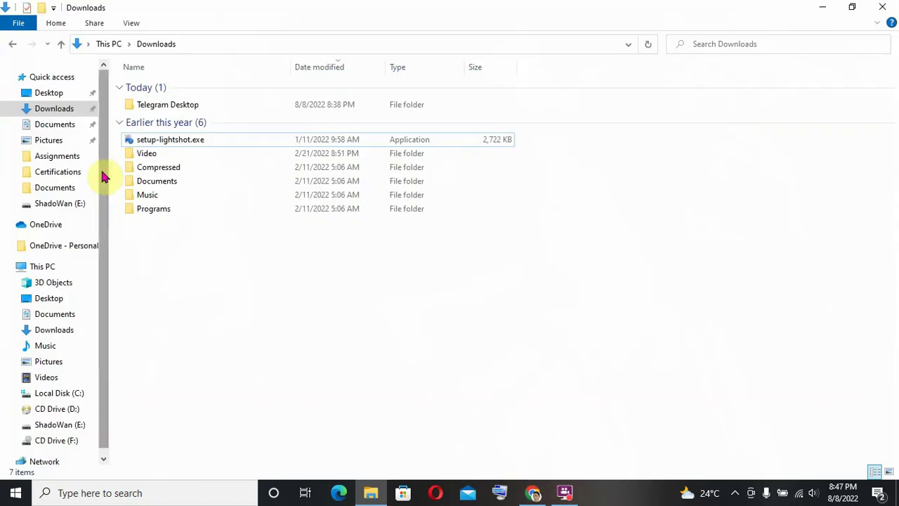
click(177, 140)
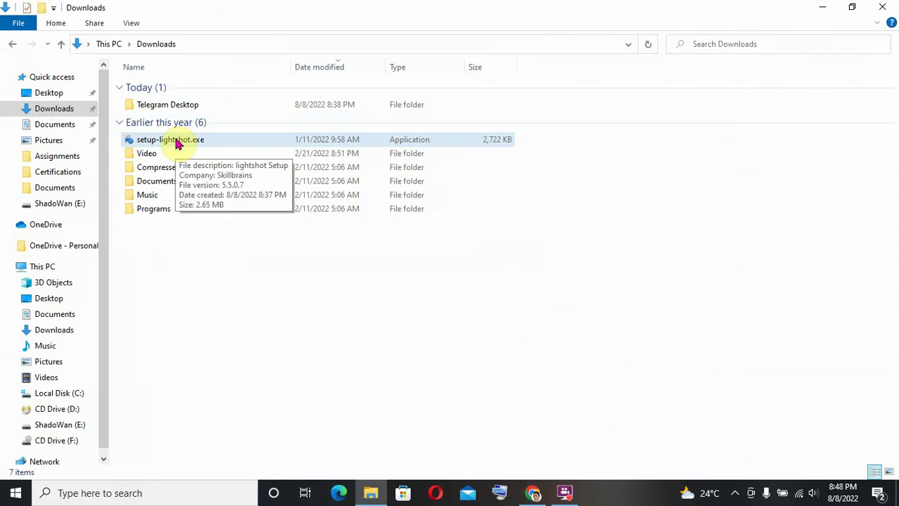
double_click(177, 140)
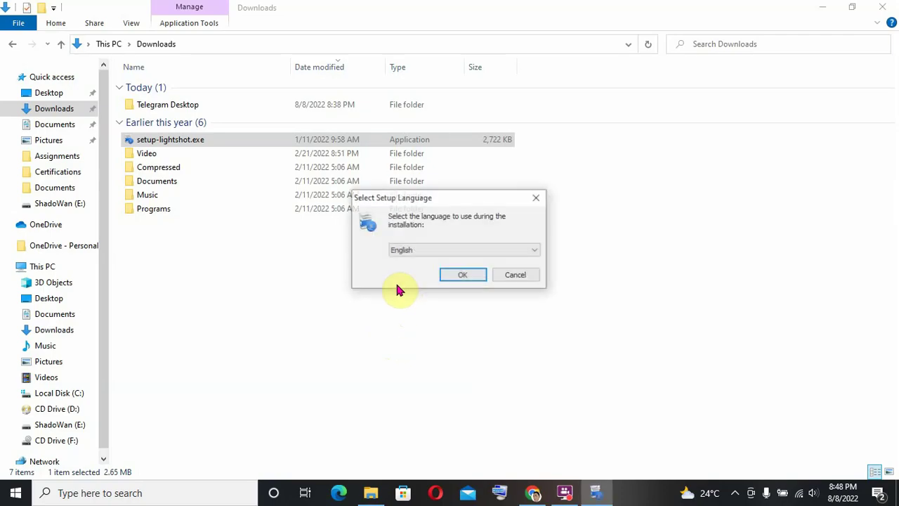
Keep English as setup language, accept the license agreement and start the installation.
click(457, 277)
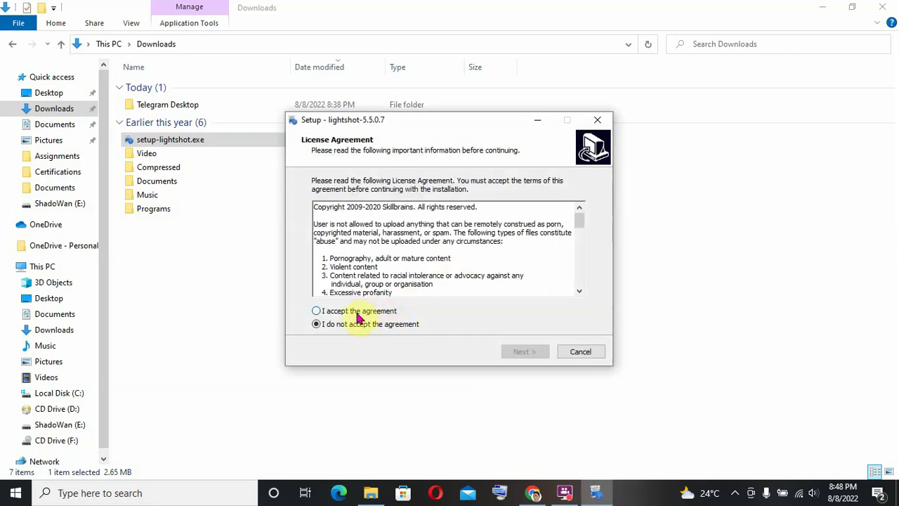
click(358, 313)
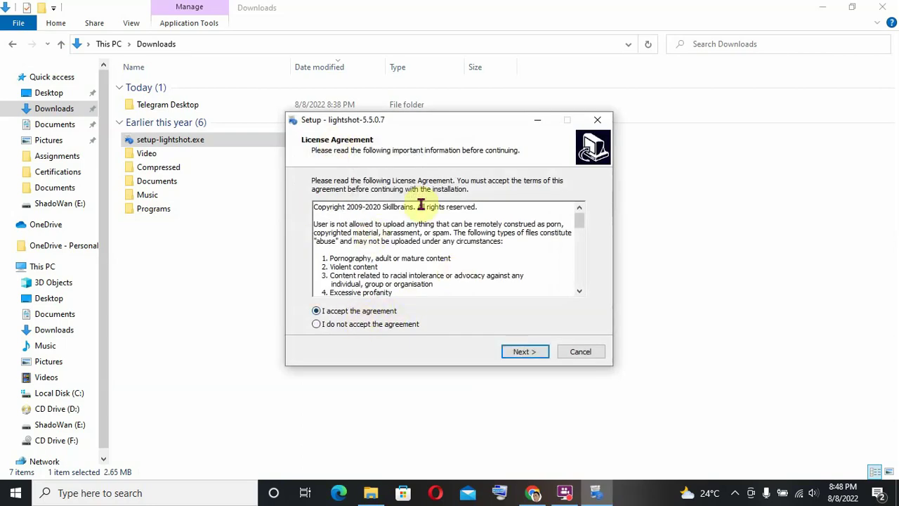
scroll(357, 255, down, 1)
scroll(357, 256, down, 2)
scroll(357, 257, down, 2)
scroll(364, 263, up, 2)
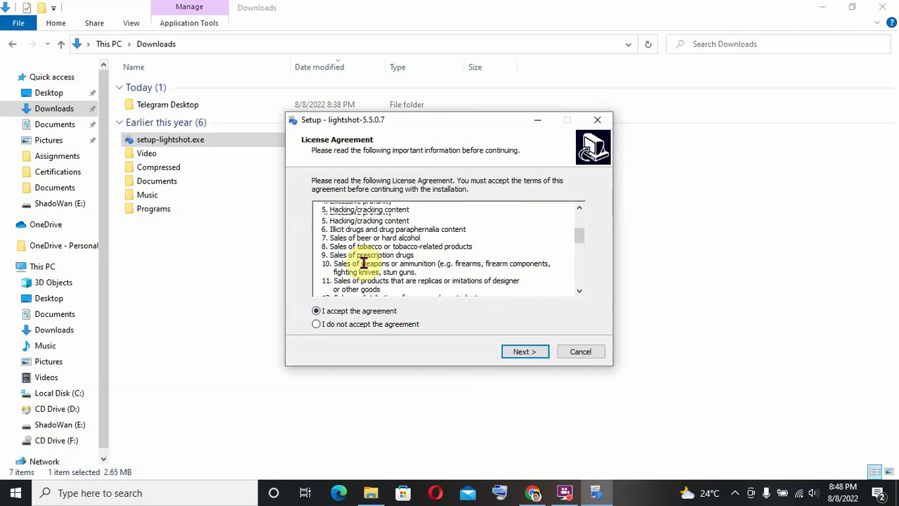
scroll(362, 260, up, 2)
scroll(362, 258, down, 1)
scroll(358, 259, down, 4)
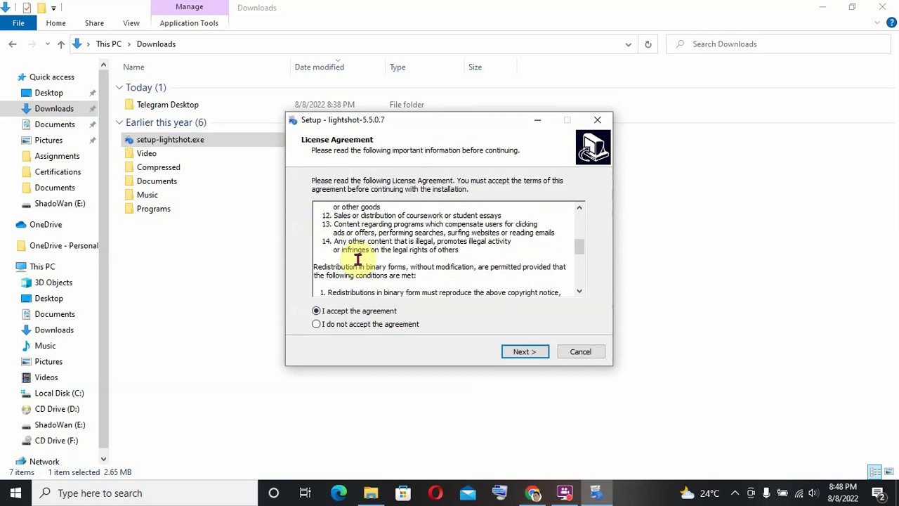
click(522, 353)
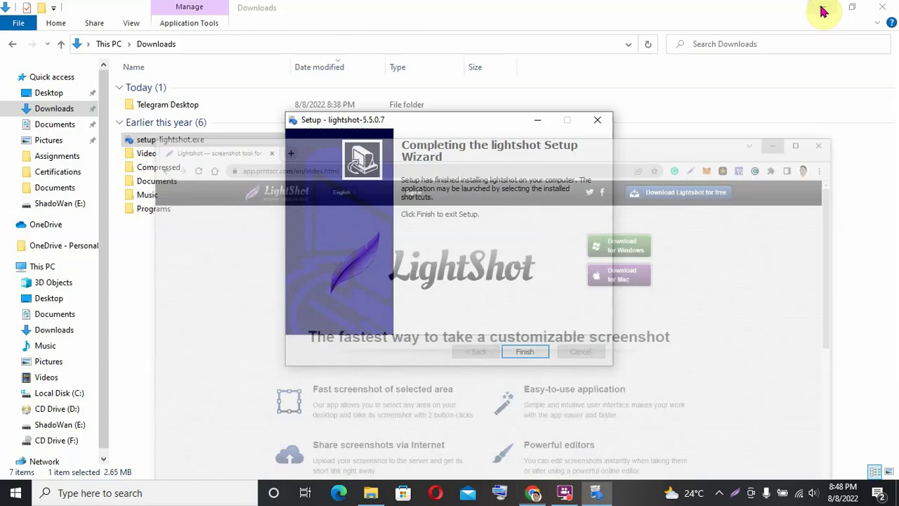
Close the finished setup wizard, minimize Downloads and return to the Lightshot homepage in Chrome.
click(541, 352)
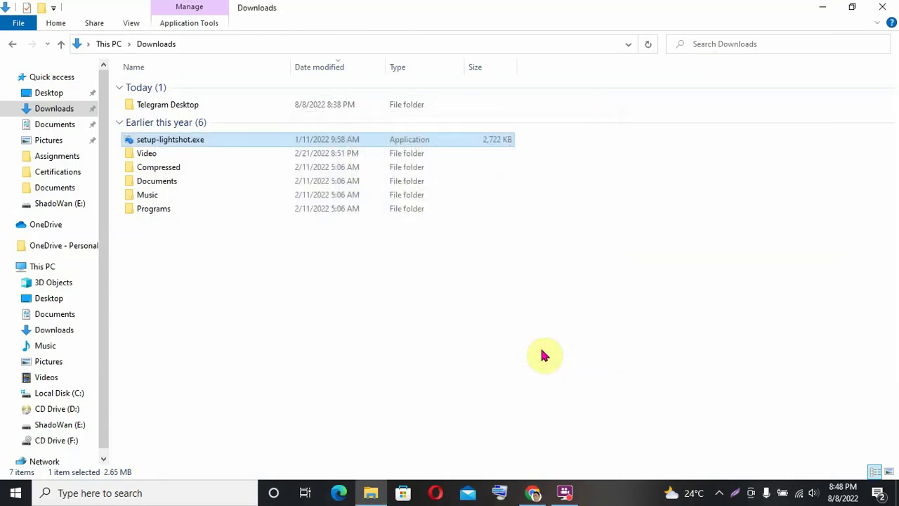
click(822, 7)
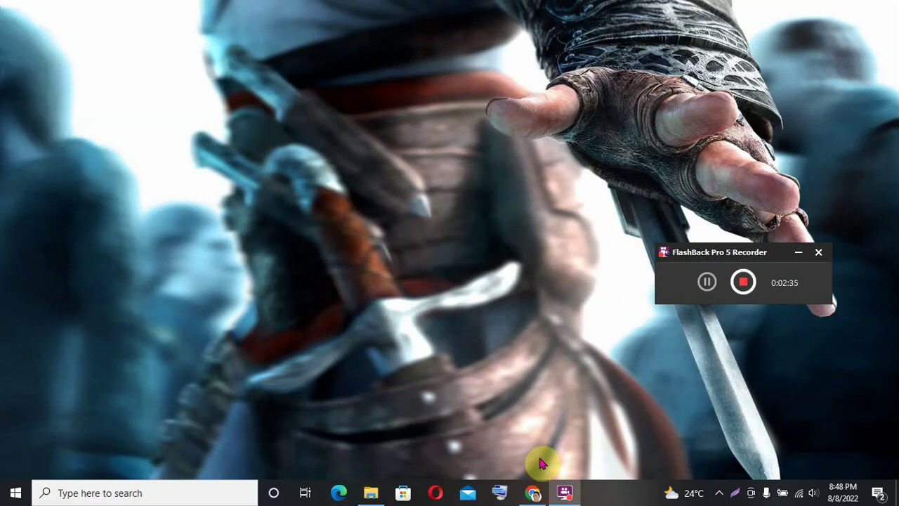
click(534, 493)
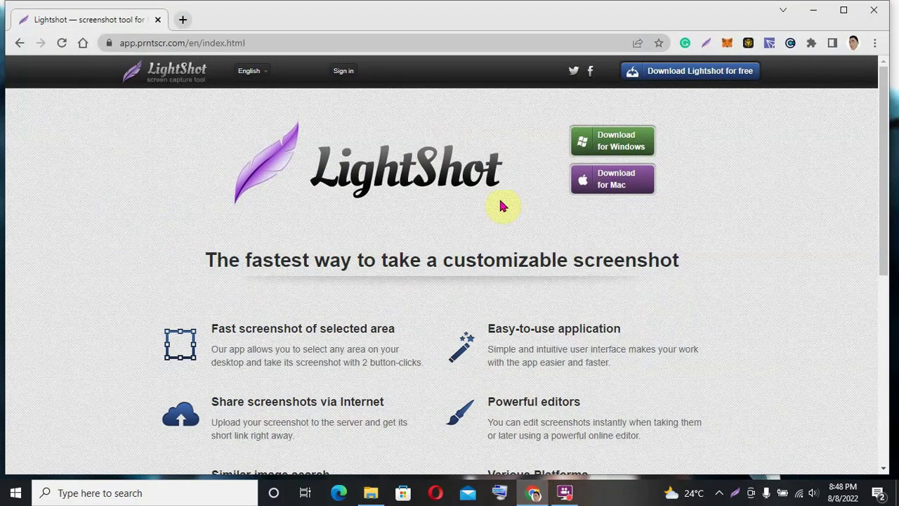
Start a Lightshot area capture over the Chrome page with Print Screen.
right_click(344, 179)
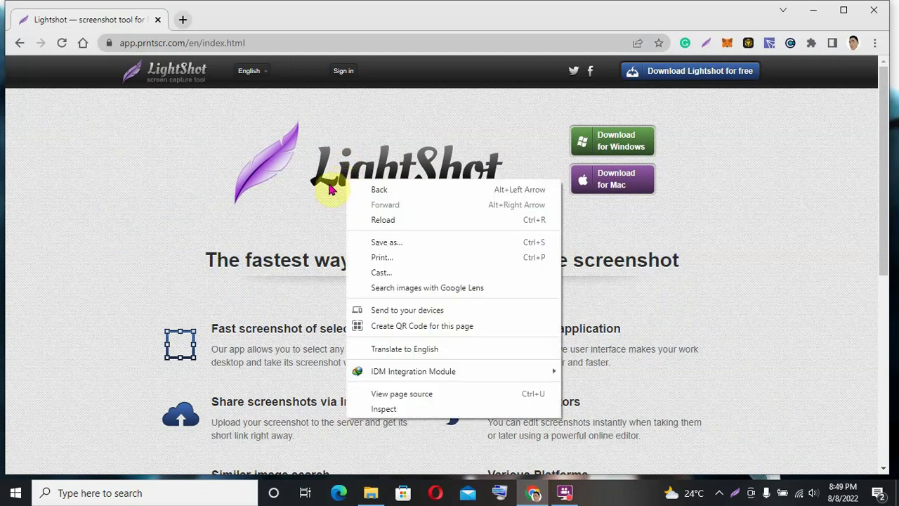
click(282, 153)
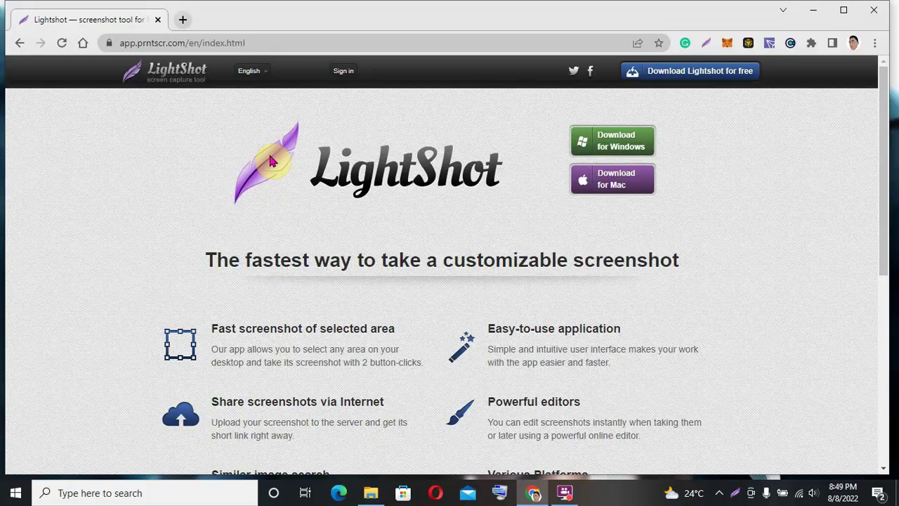
key(Print)
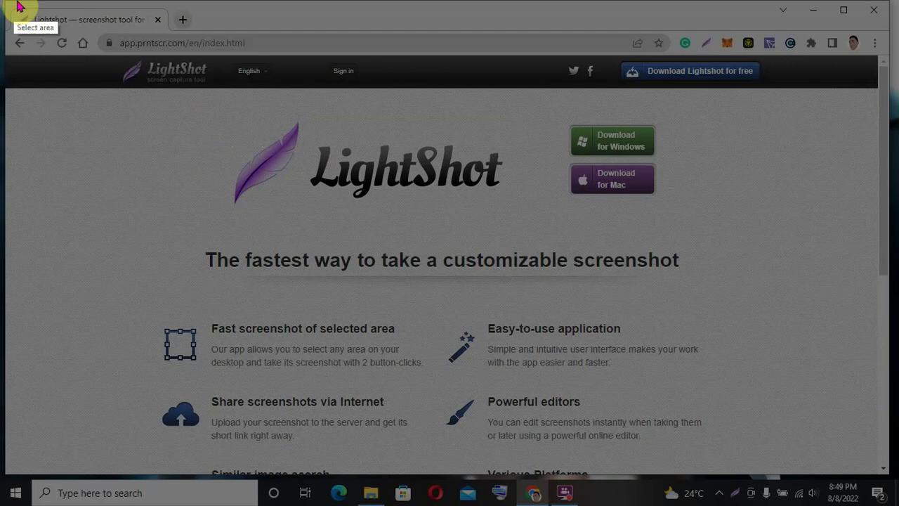
Select a 1230x613 capture region and draw a red box around both download buttons.
mouse_move(64, 13)
mouse_down()
mouse_move(26, 1)
mouse_move(886, 453)
mouse_up()
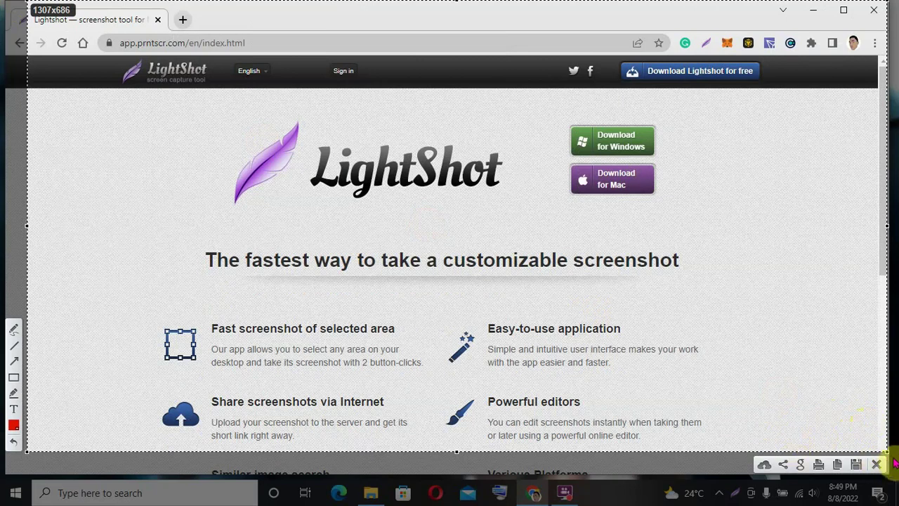
drag(888, 453, 836, 404)
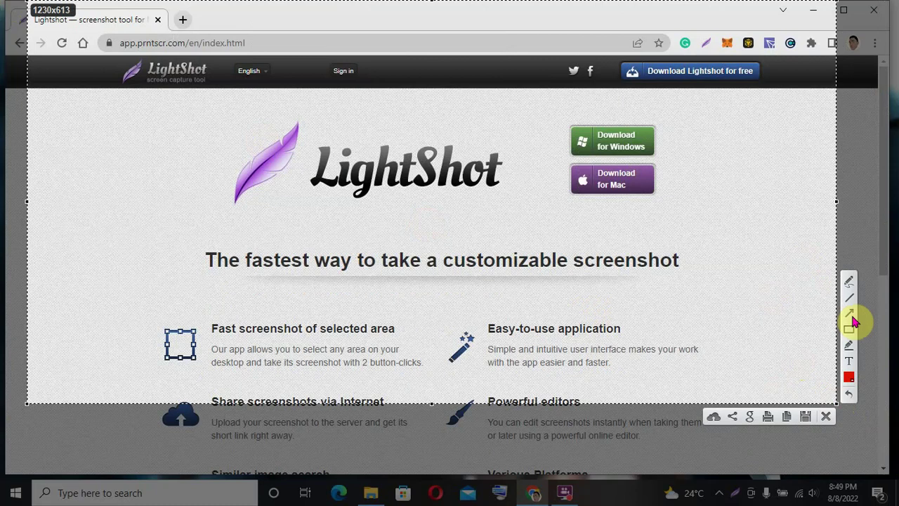
click(849, 330)
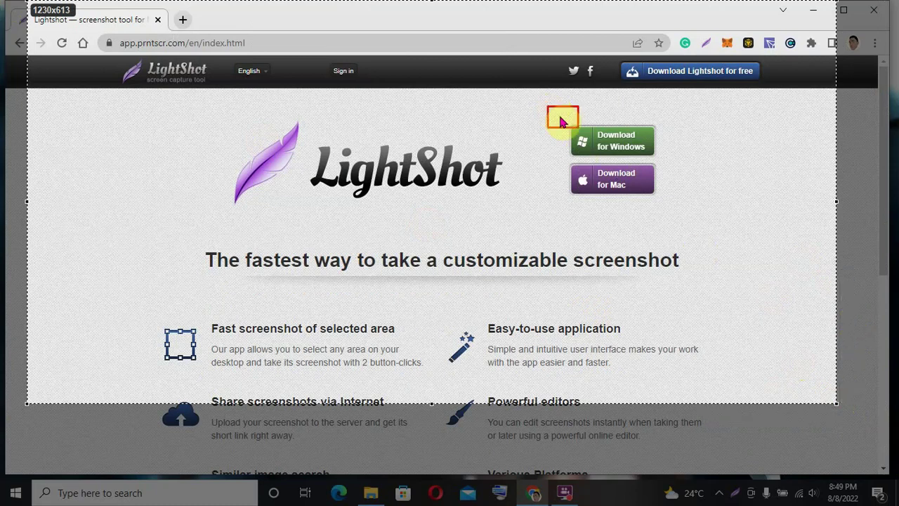
drag(562, 121, 675, 212)
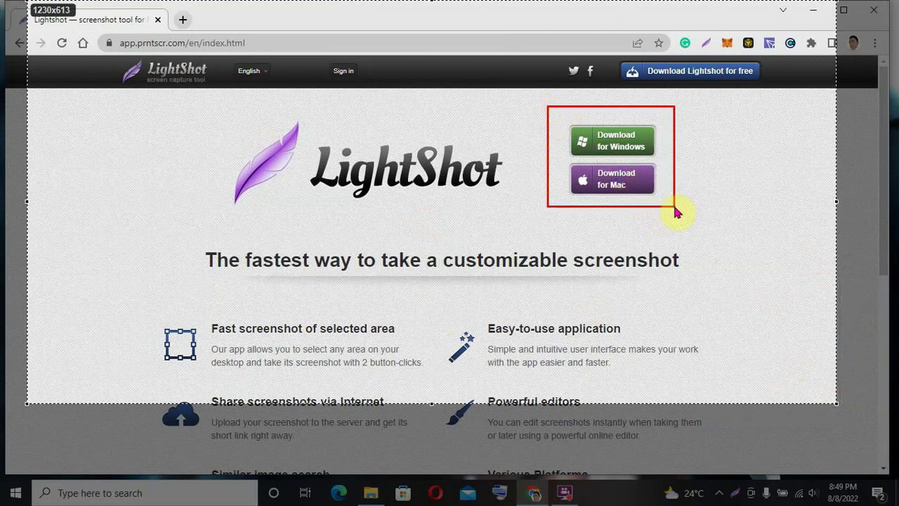
click(849, 380)
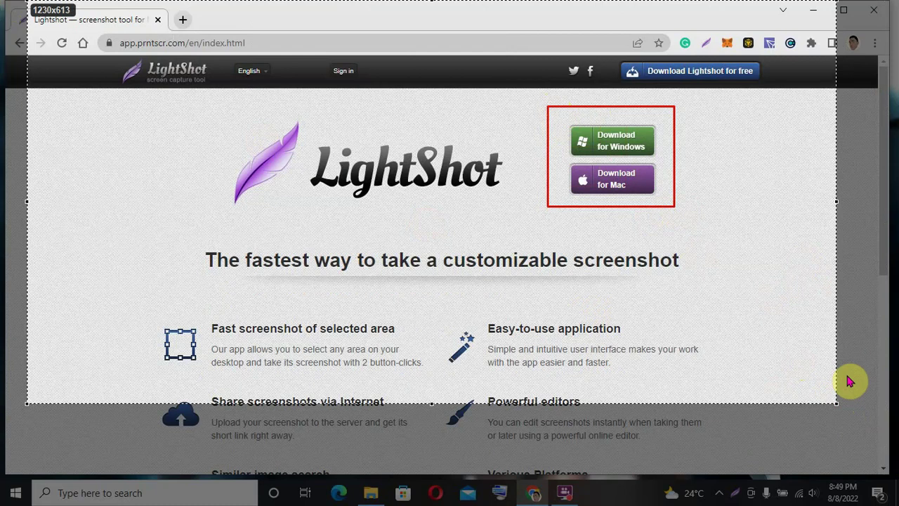
In green, box the area right of the downloads and draw two arrows toward the logo.
click(732, 239)
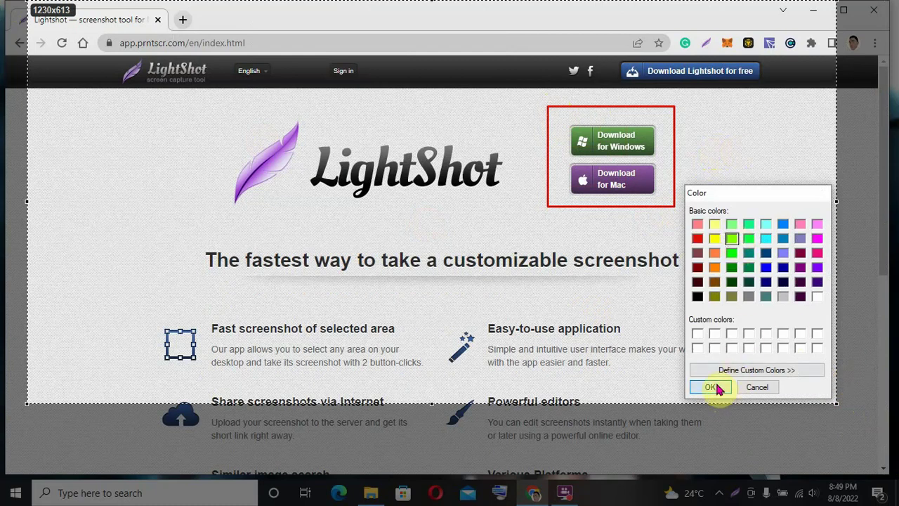
click(715, 387)
mouse_move(703, 127)
mouse_down()
mouse_move(717, 163)
mouse_move(787, 204)
mouse_up()
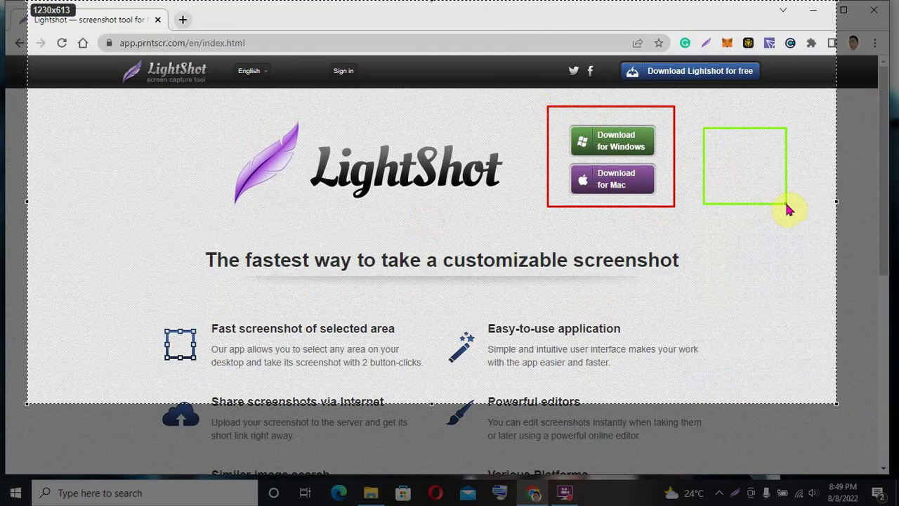
click(851, 314)
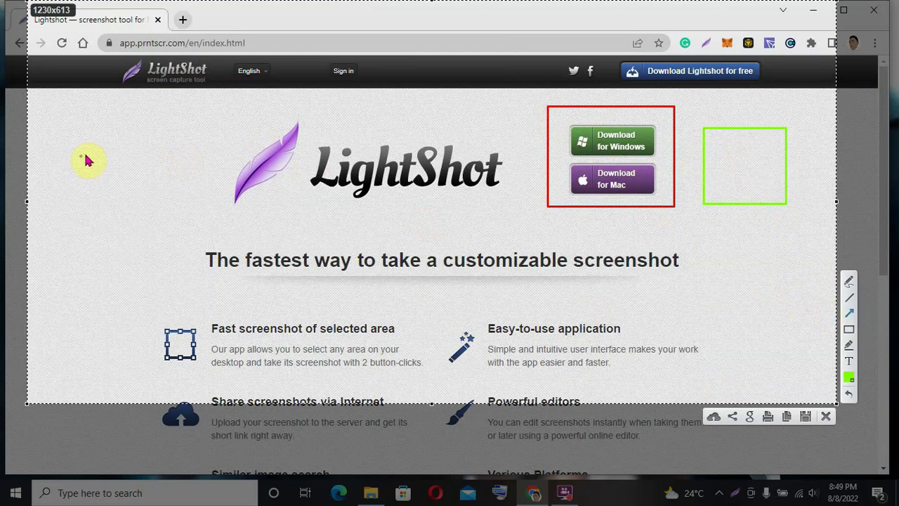
drag(84, 159, 218, 157)
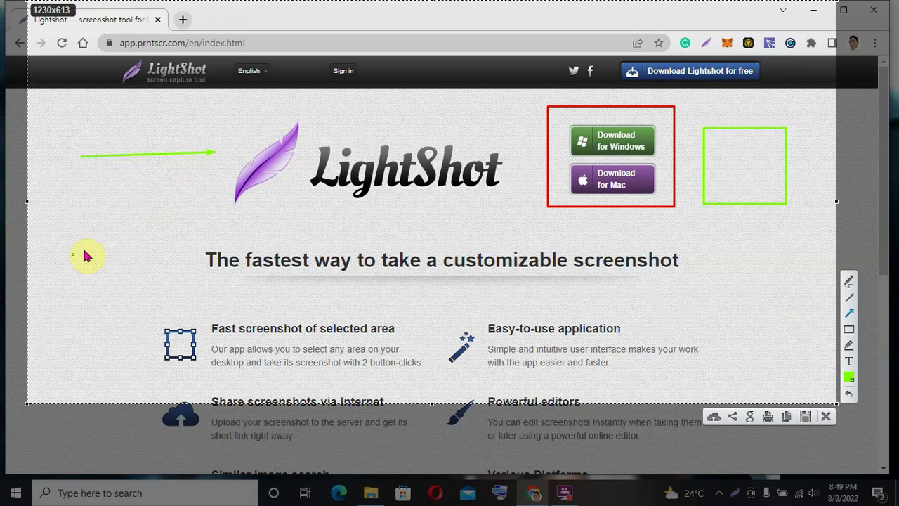
drag(71, 255, 189, 234)
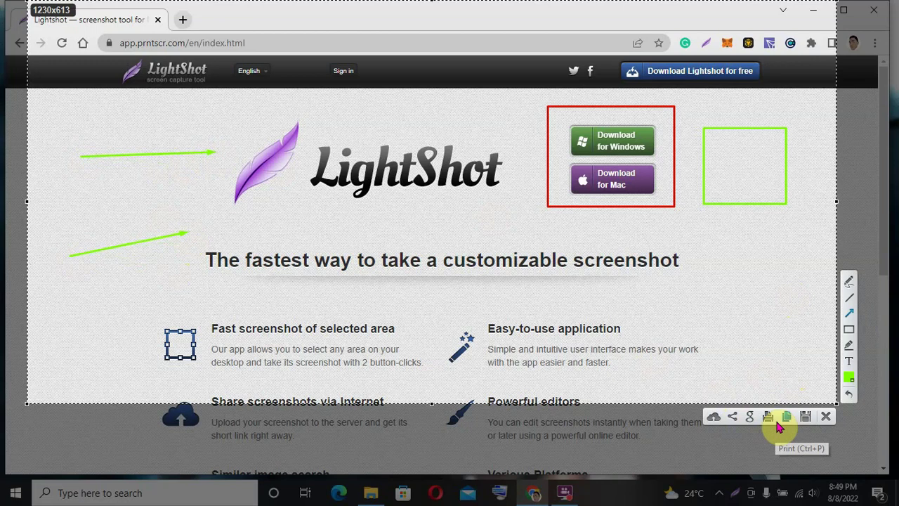
Place a green text label right of the main heading, typing 'a hav'.
click(850, 362)
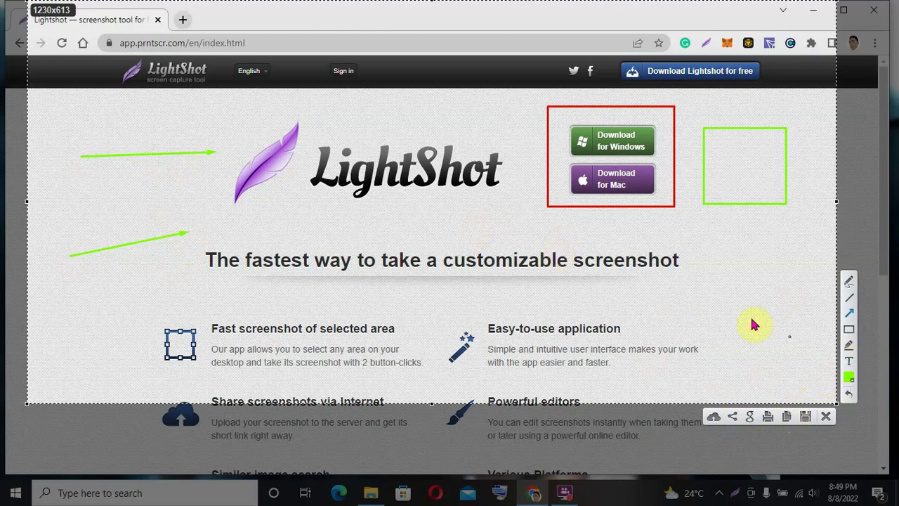
click(848, 361)
click(718, 257)
text(a)
text( h)
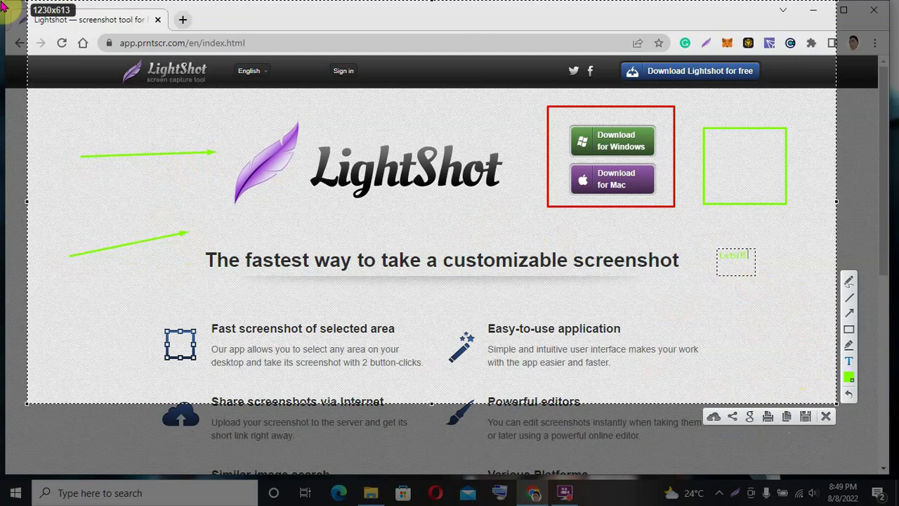
text(av)
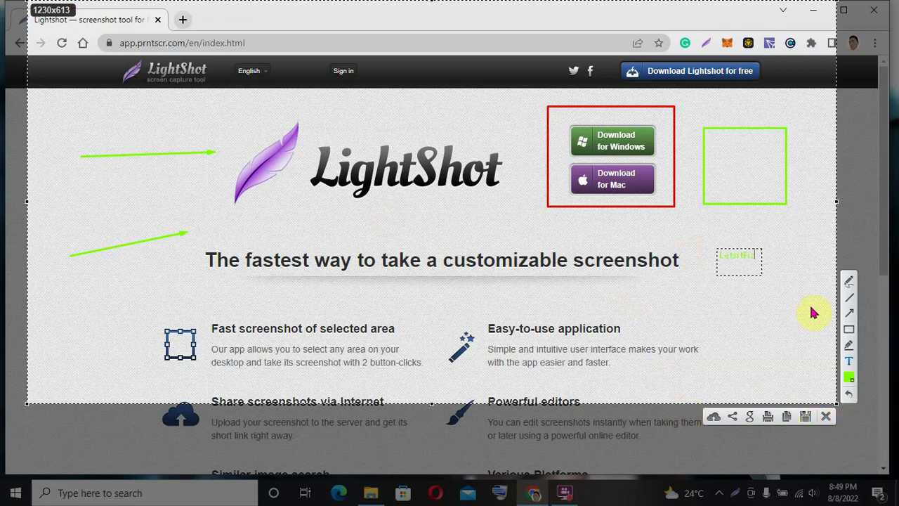
Start saving the capture and browse to This PC > Downloads as the save location.
click(810, 421)
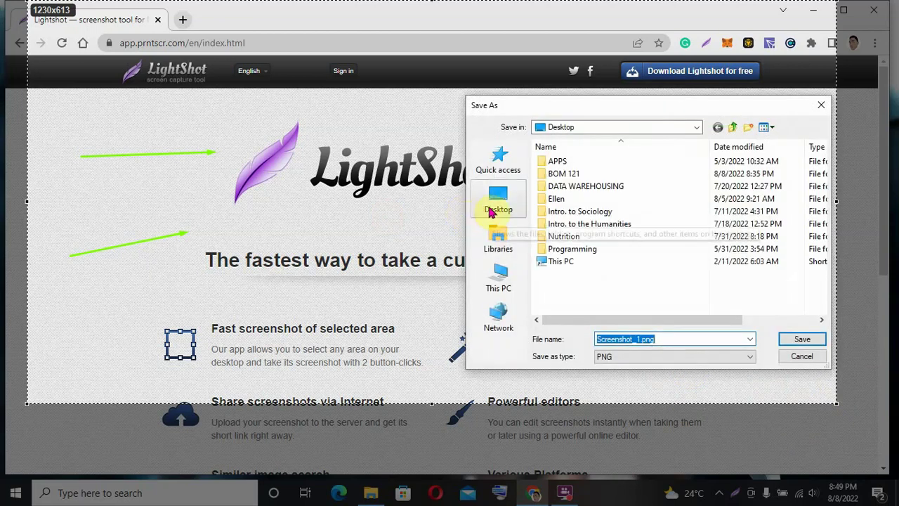
click(492, 211)
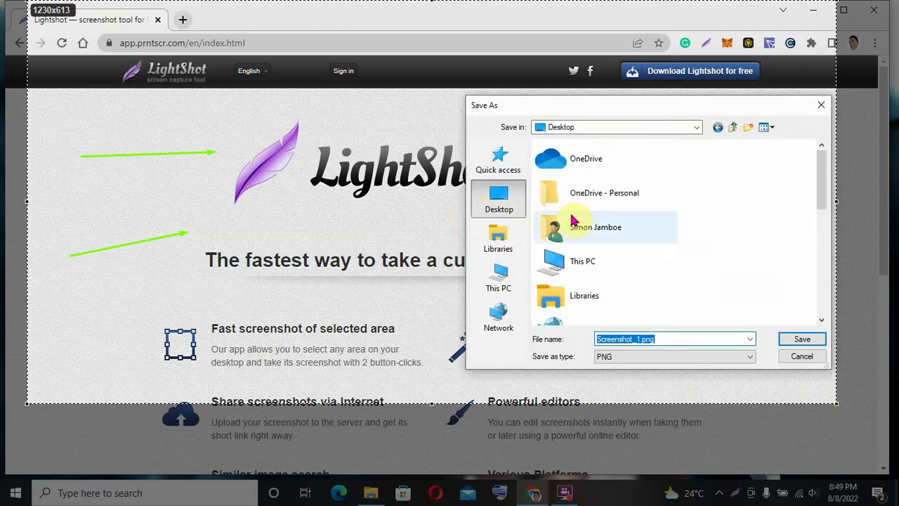
scroll(572, 223, down, 3)
scroll(577, 228, down, 5)
scroll(573, 253, down, 2)
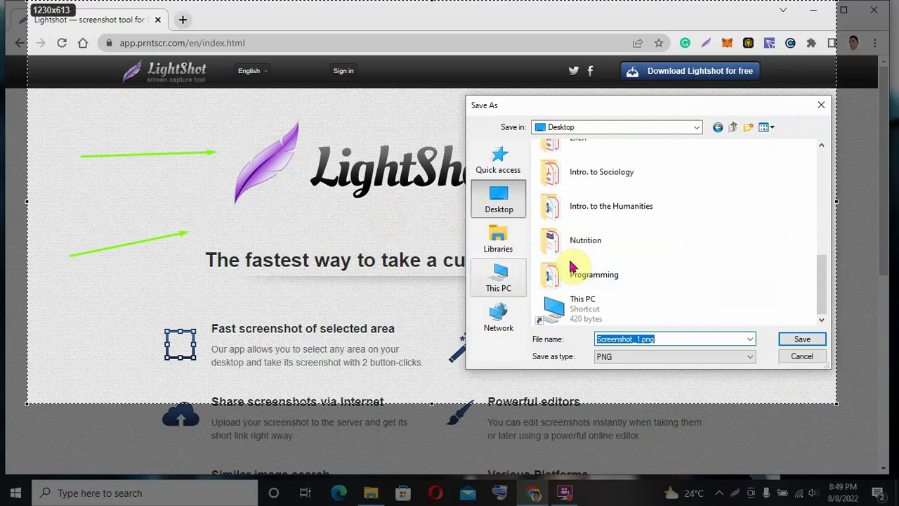
scroll(593, 220, up, 2)
scroll(588, 224, up, 3)
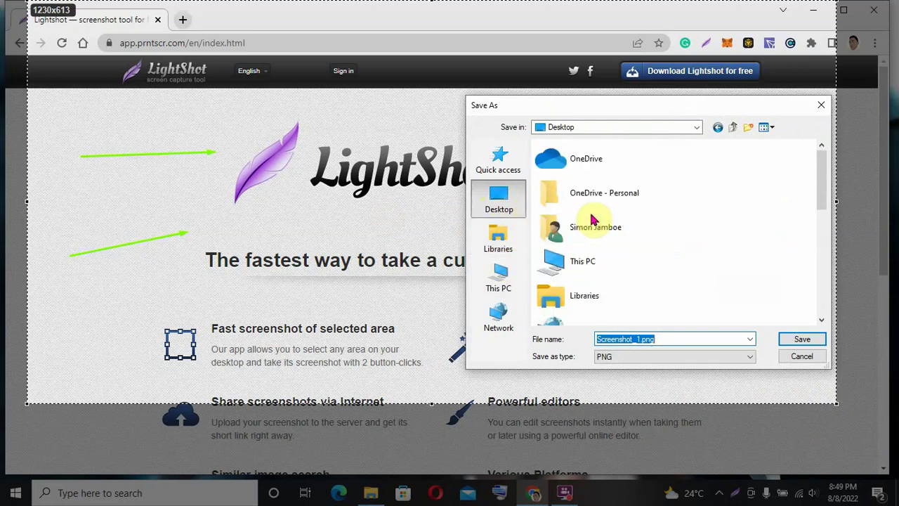
scroll(570, 213, down, 2)
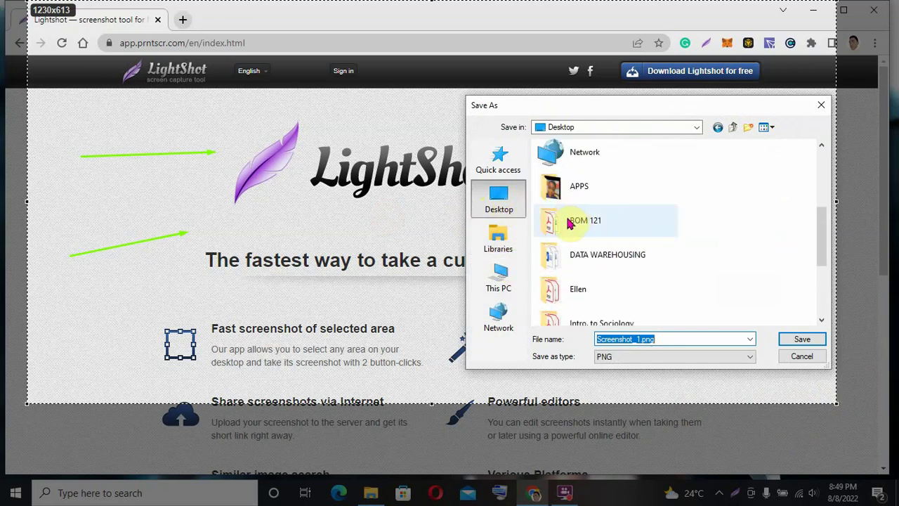
scroll(555, 239, up, 2)
click(495, 278)
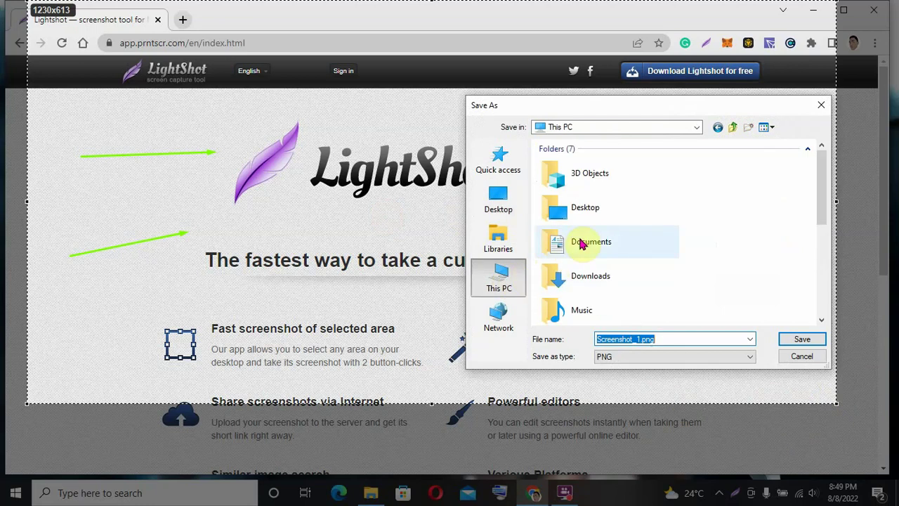
click(596, 277)
double_click(598, 283)
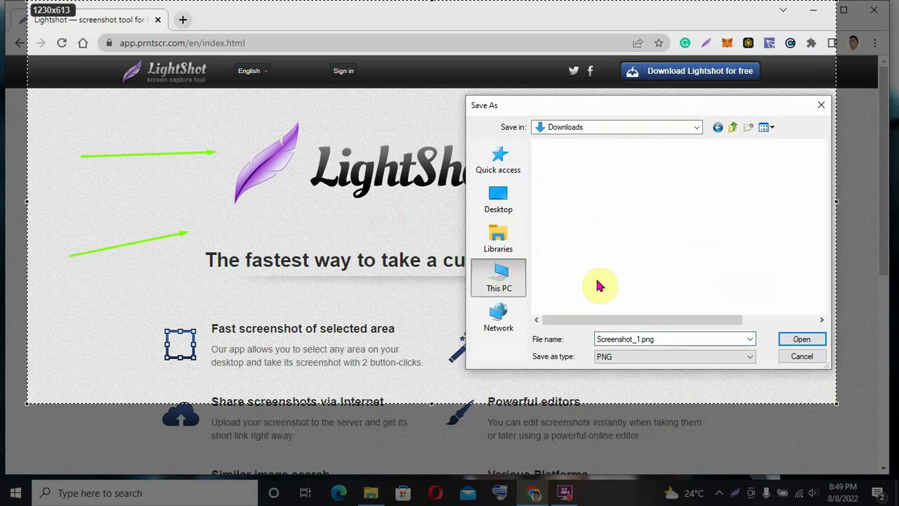
Save Screenshot_1.png into Downloads and select it in the opened folder.
double_click(641, 340)
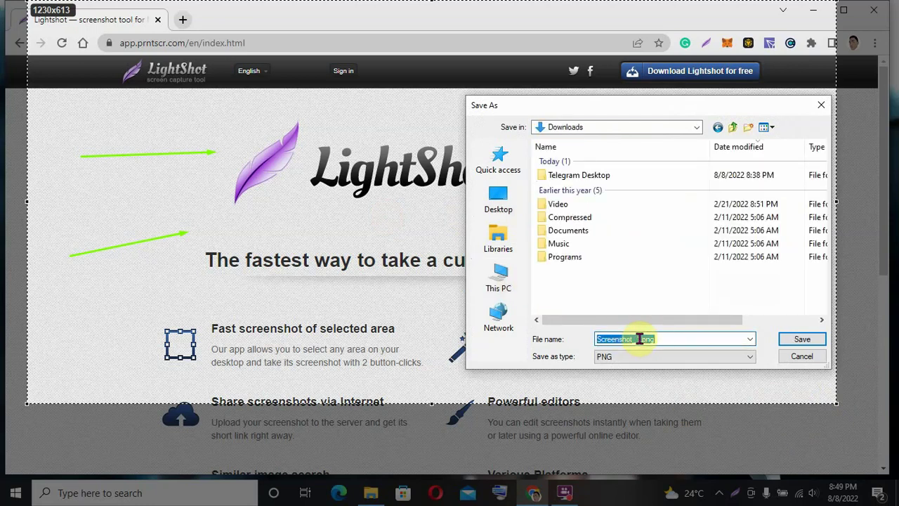
click(803, 340)
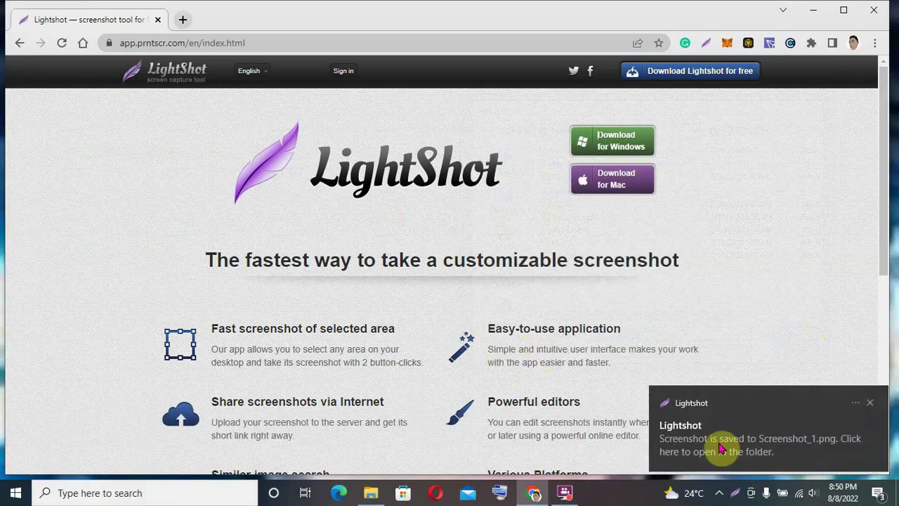
click(371, 493)
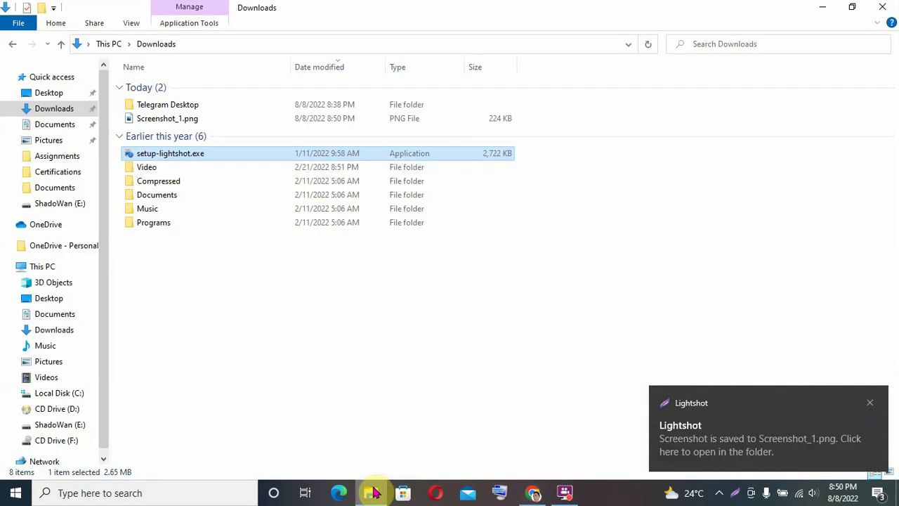
click(195, 121)
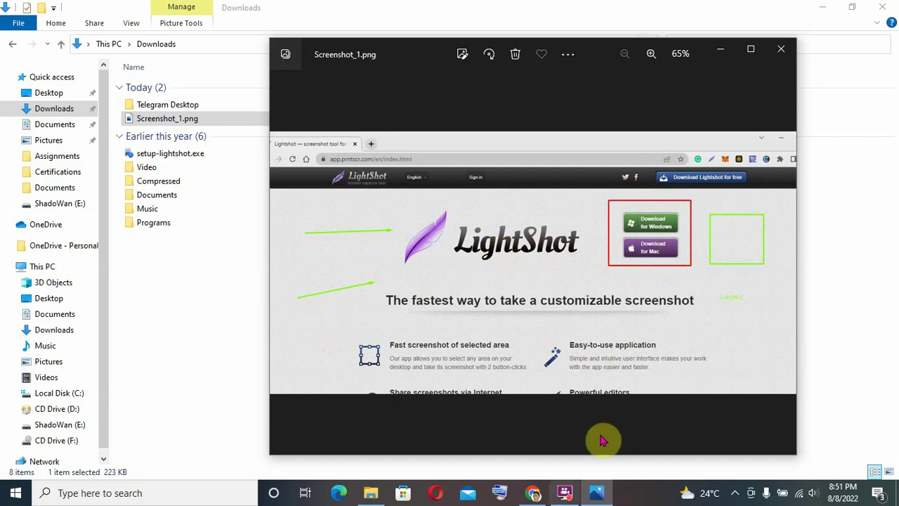
View Screenshot_1.png in Photos with its red box, green box, arrows and label.
click(572, 496)
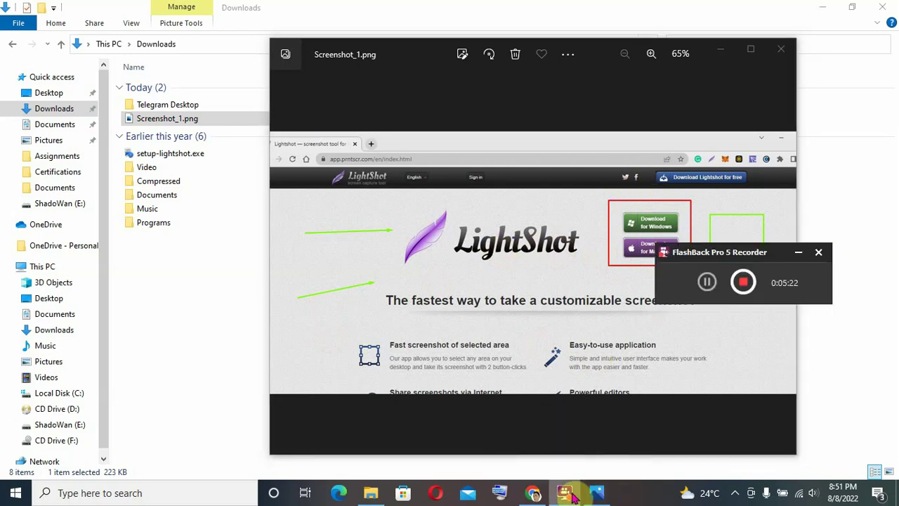